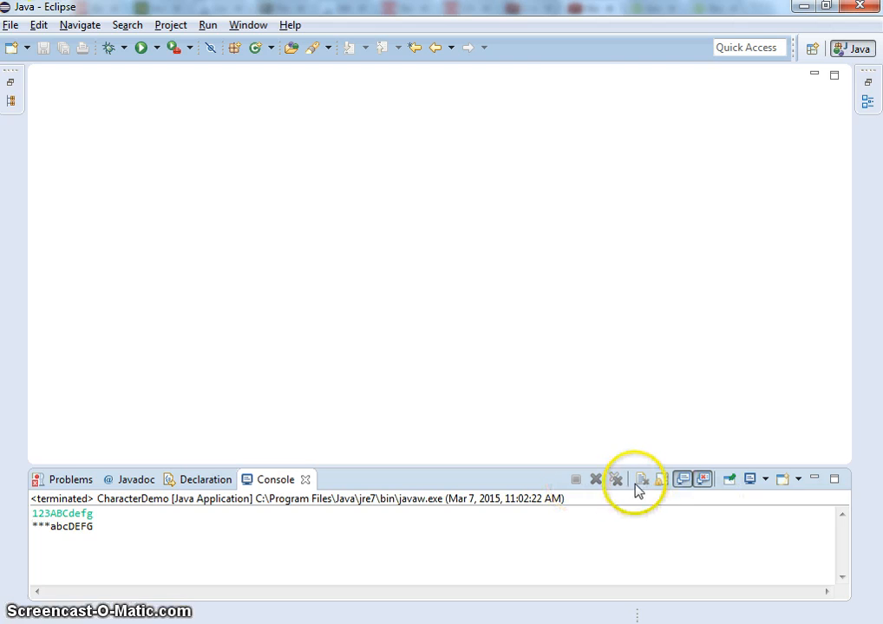
- Clear the output of the terminated CharacterDemo run from the console
click(643, 483)
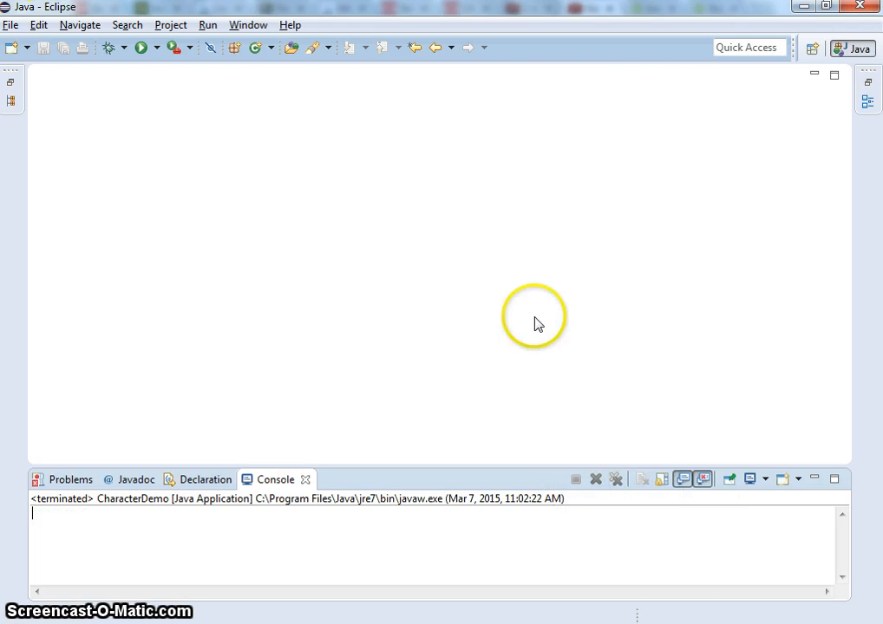
click(292, 26)
click(125, 347)
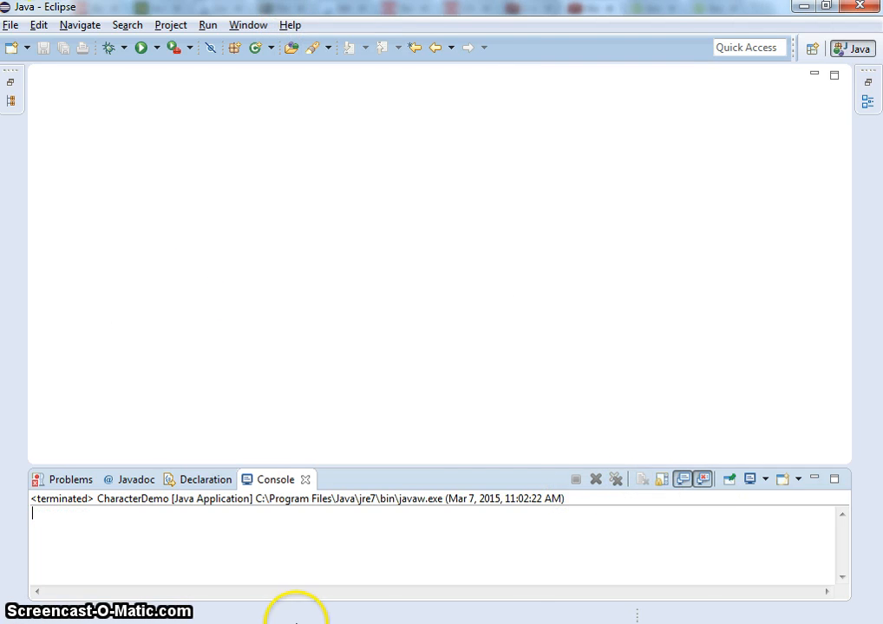
- Switch to Chrome and copy the ADT plugin repository URL from the "Installing the Eclipse Plugin" page
click(296, 621)
click(705, 11)
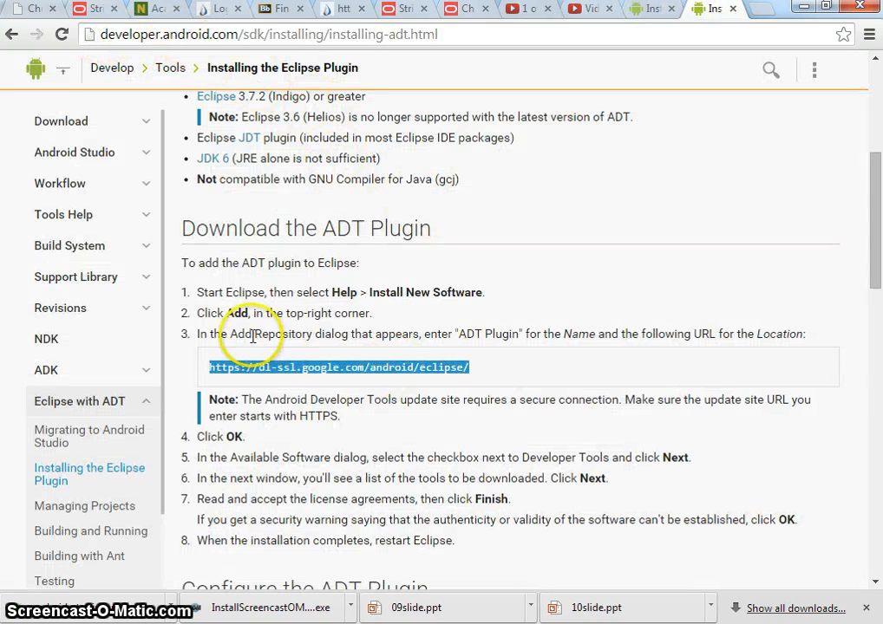
scroll(277, 269, up, 1)
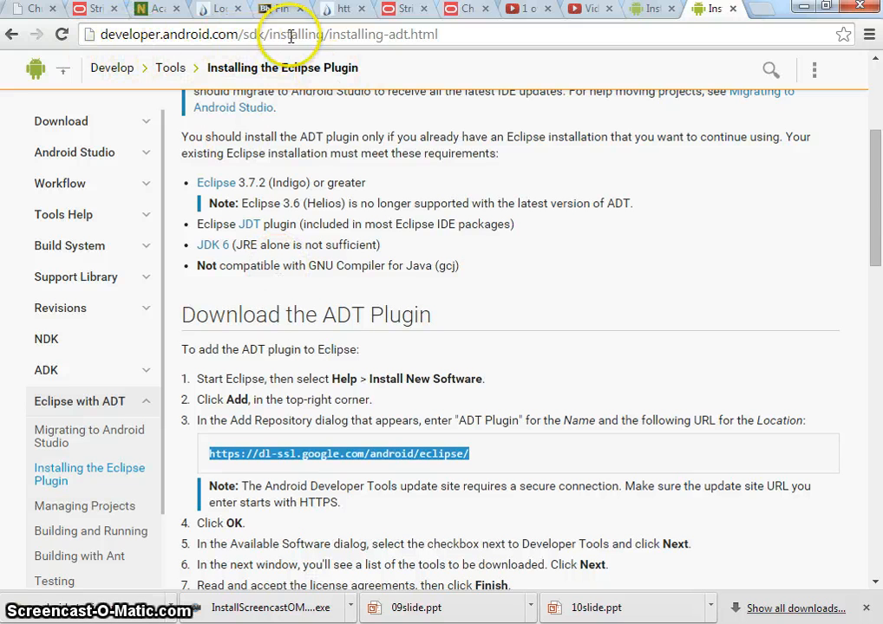
scroll(508, 199, up, 2)
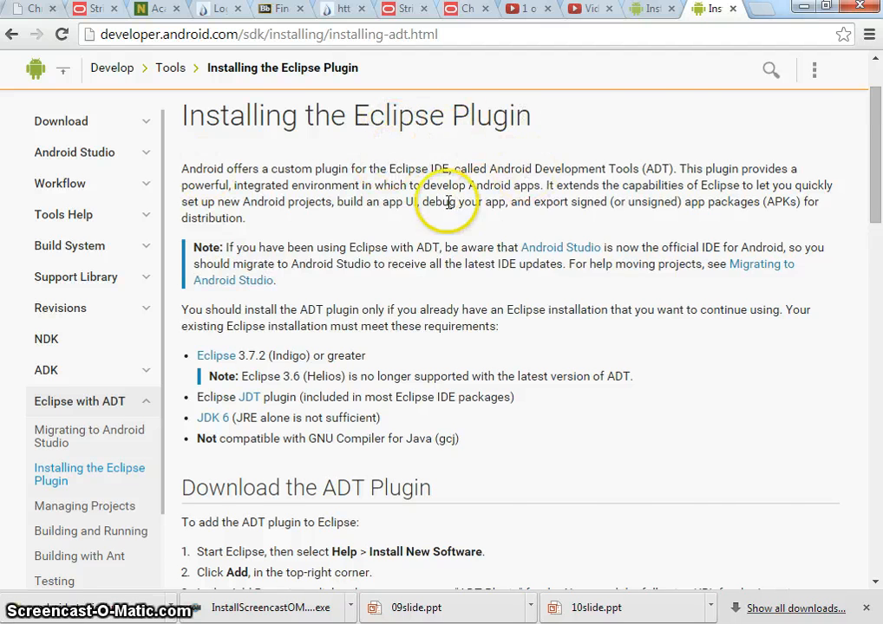
scroll(568, 293, down, 1)
scroll(568, 294, down, 1)
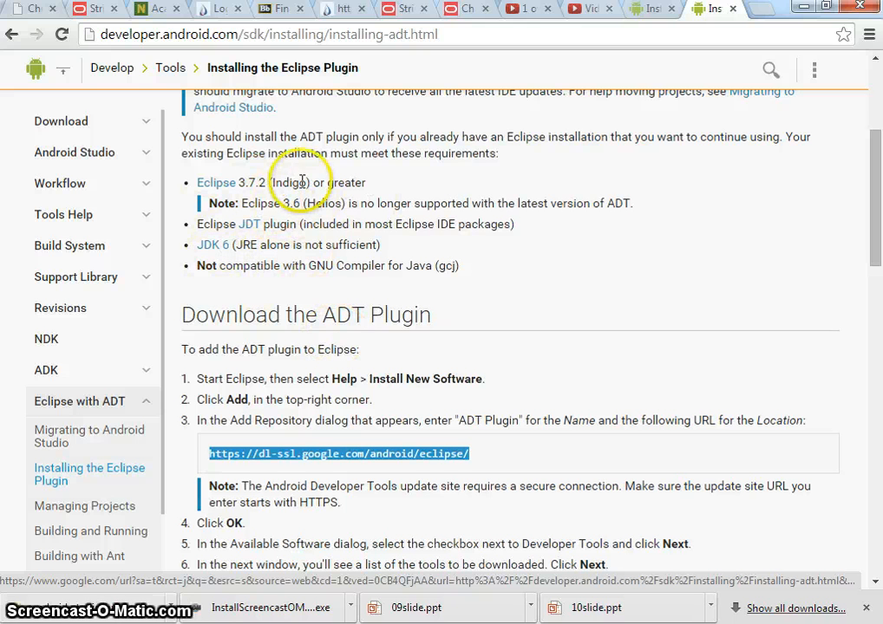
scroll(369, 329, down, 2)
scroll(375, 365, down, 1)
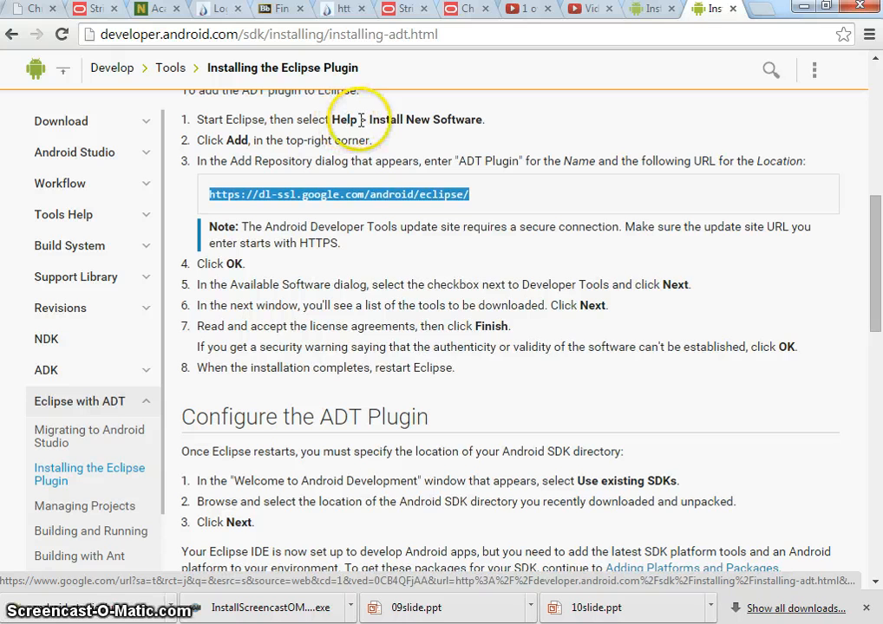
right_click(317, 189)
click(355, 202)
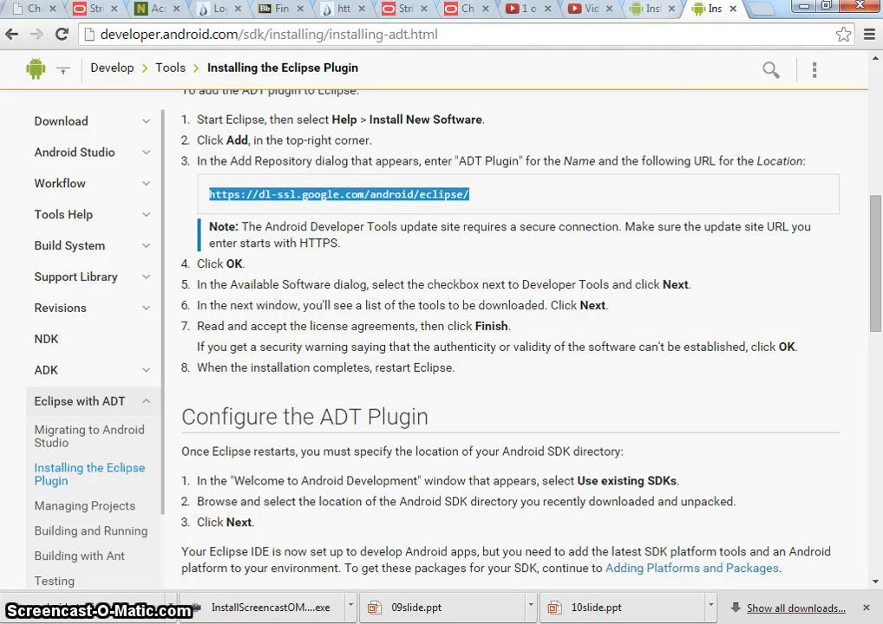
click(394, 623)
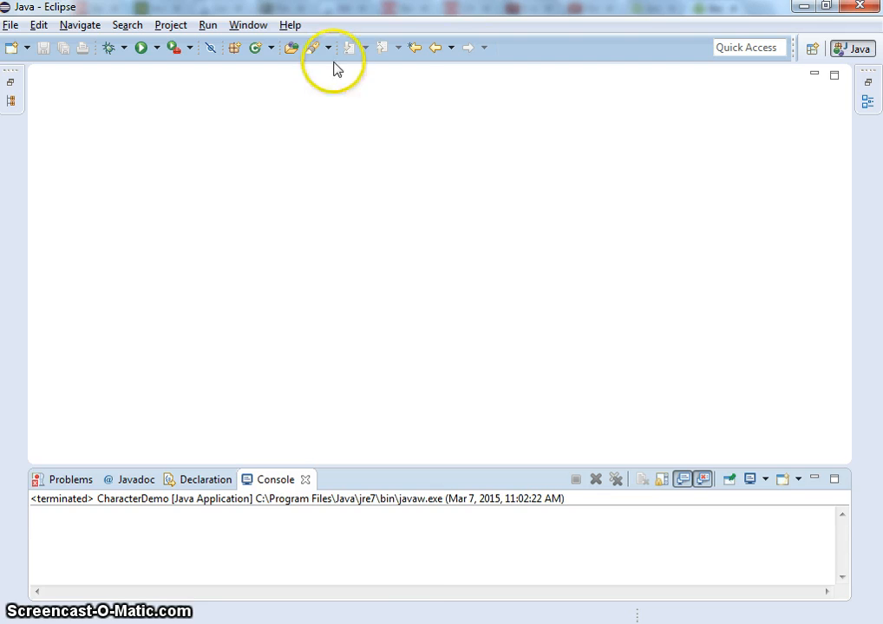
click(290, 25)
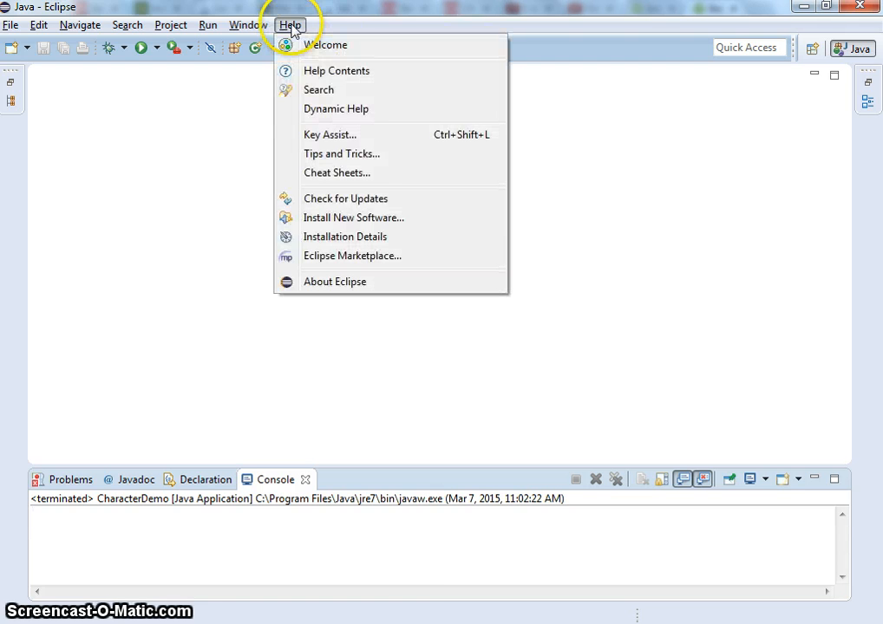
click(392, 219)
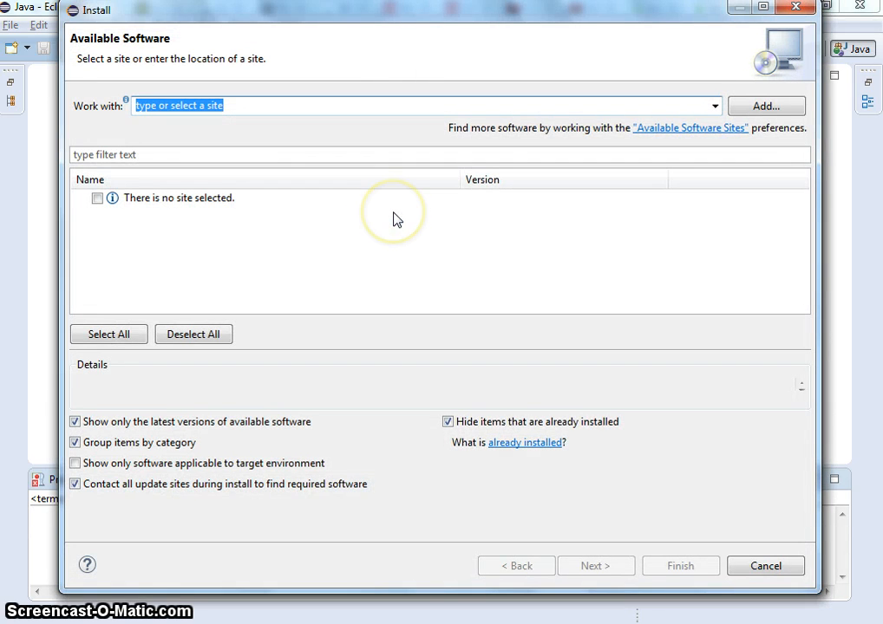
key(ctrl+v)
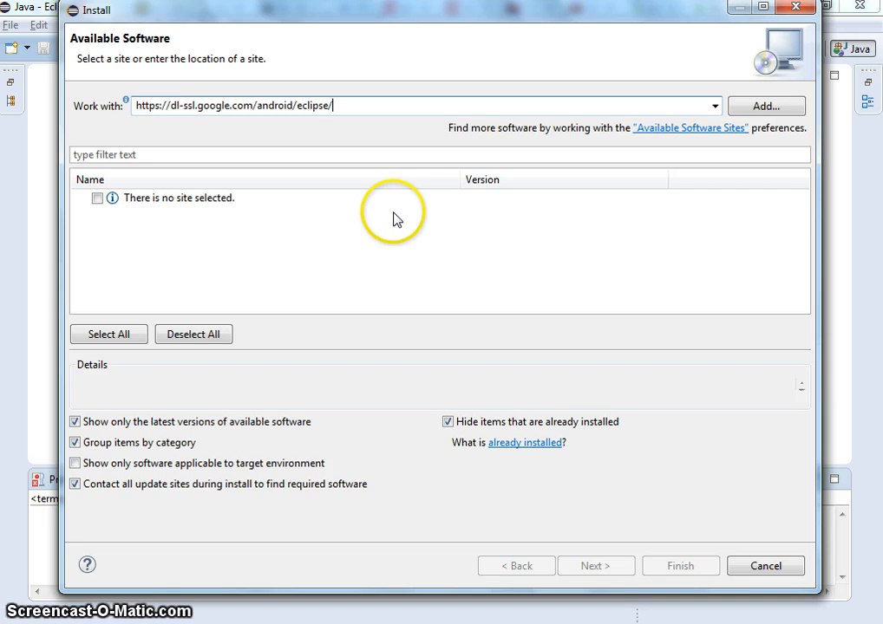
click(763, 108)
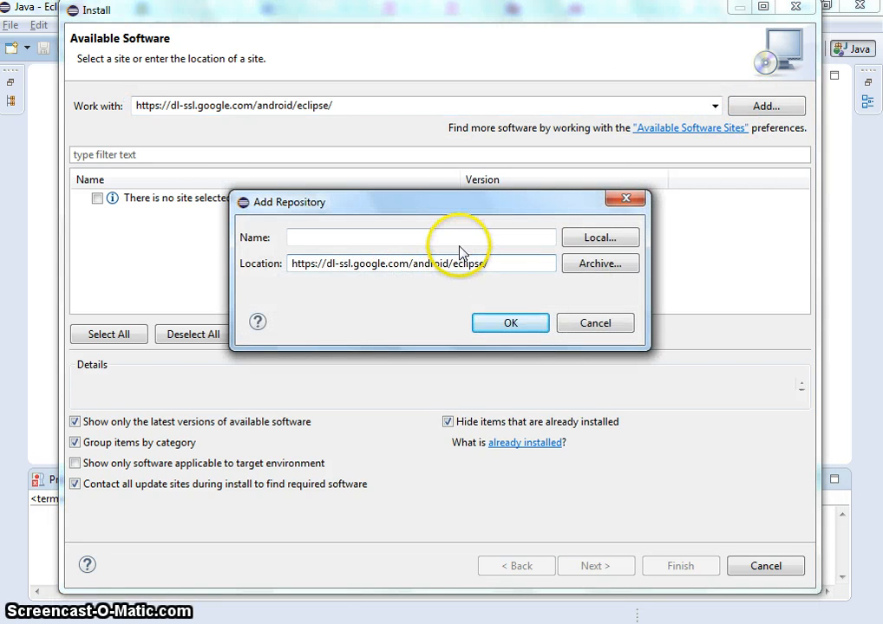
click(464, 241)
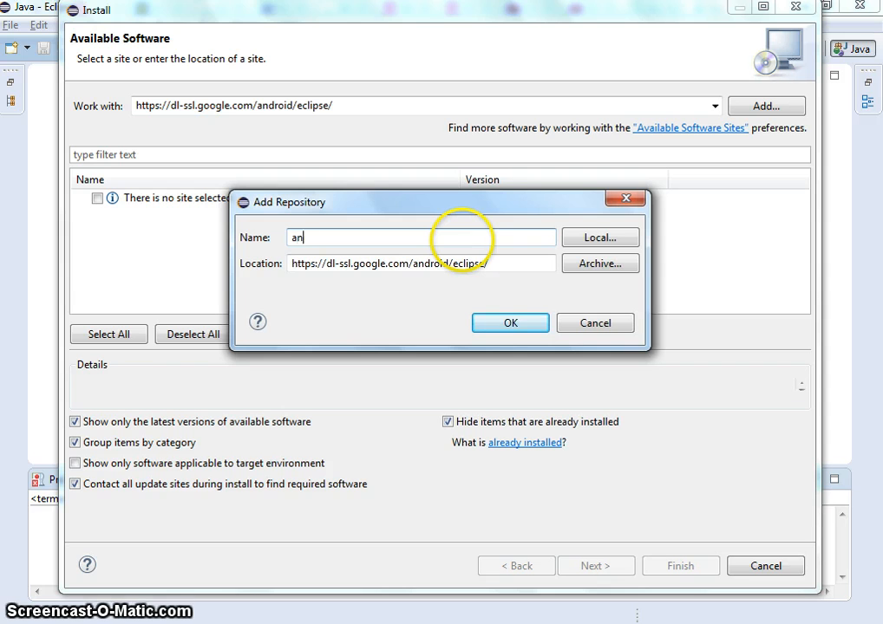
key(Return)
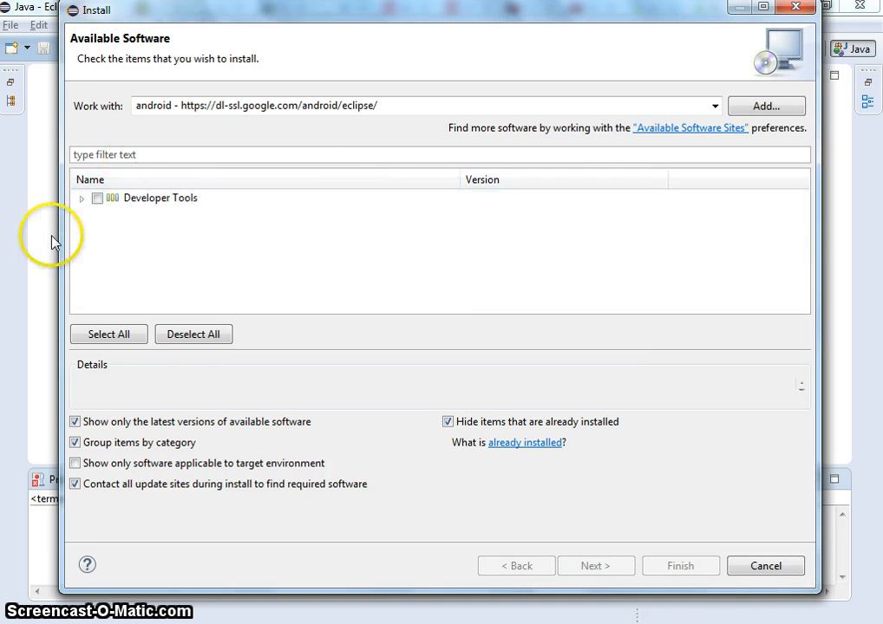
- Select Developer Tools, accept the license agreements and start installing them
click(97, 200)
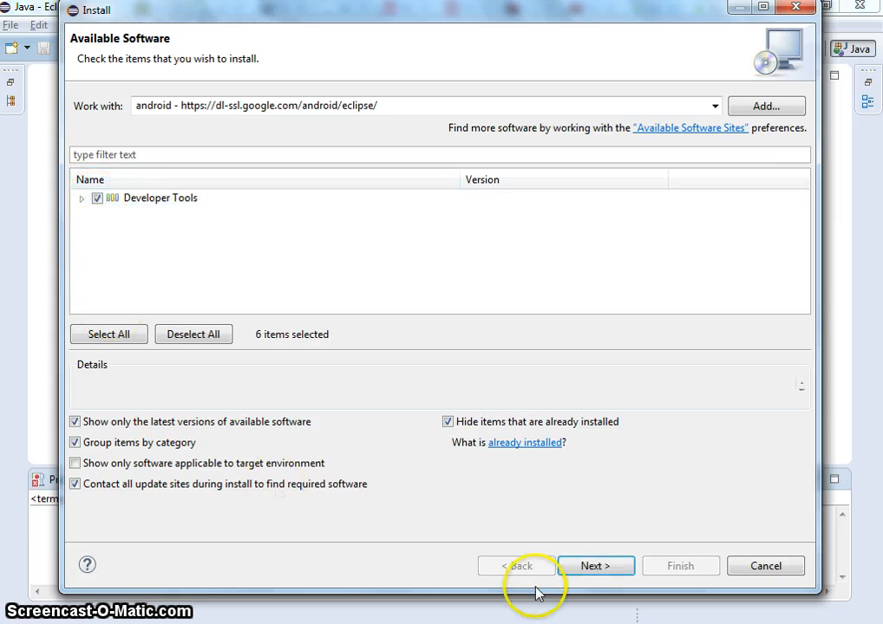
click(606, 568)
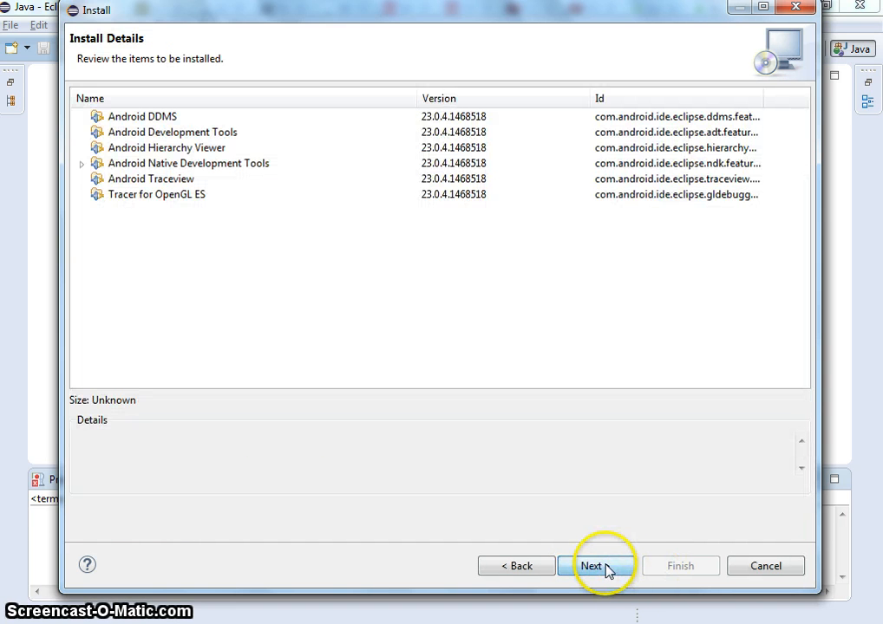
click(607, 569)
click(532, 467)
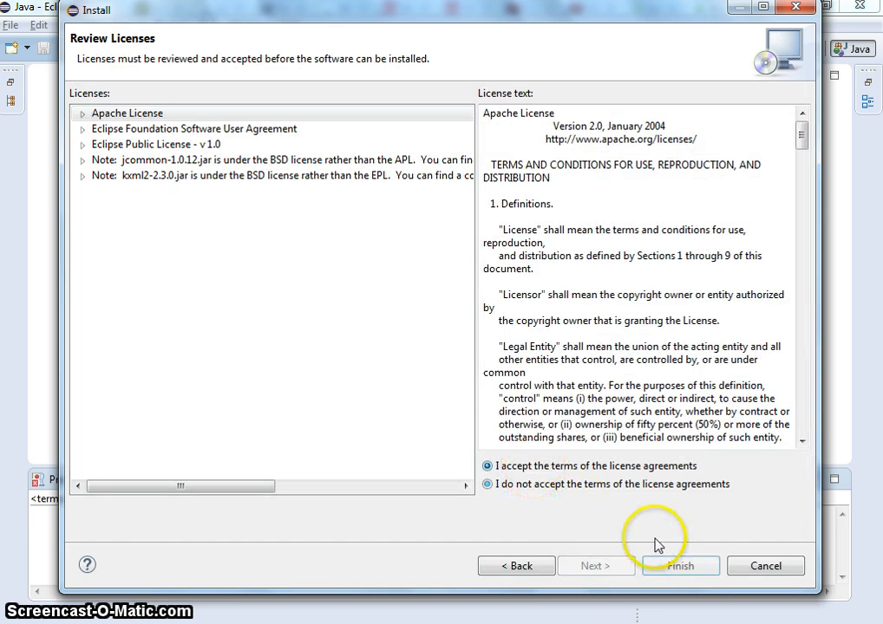
click(679, 567)
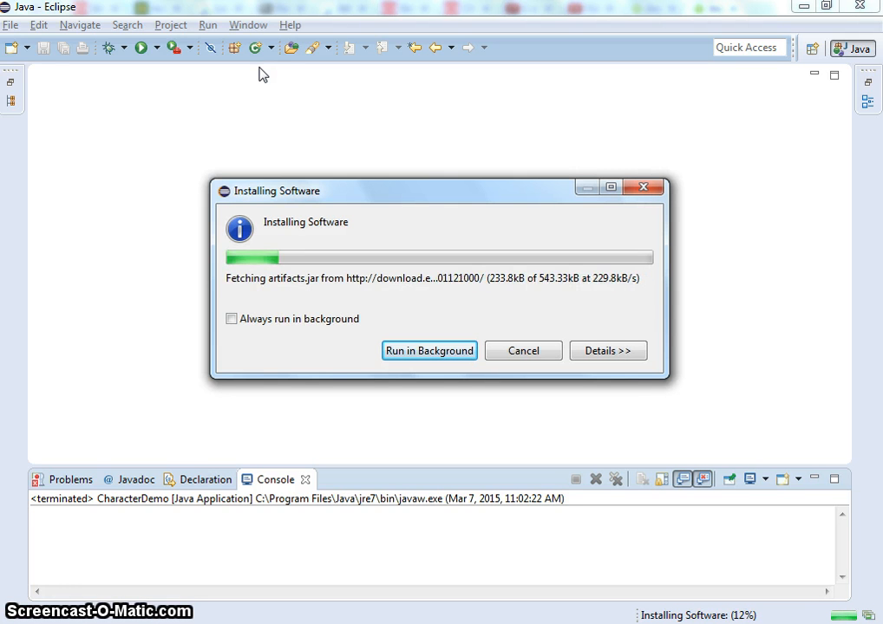
- Switch to Chrome and read the ADT plugin configuration and troubleshooting sections of the installation page
key(alt+Tab)
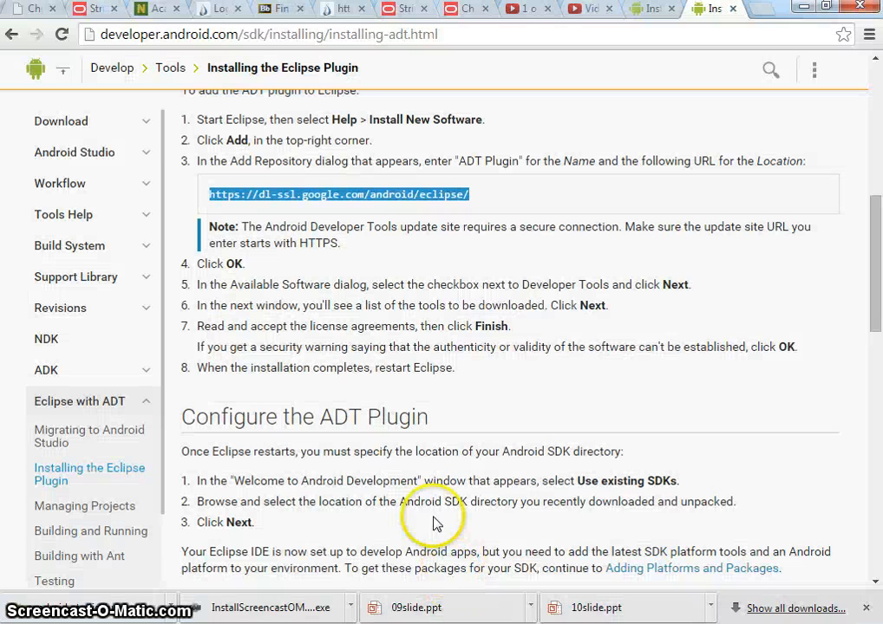
scroll(434, 429, down, 1)
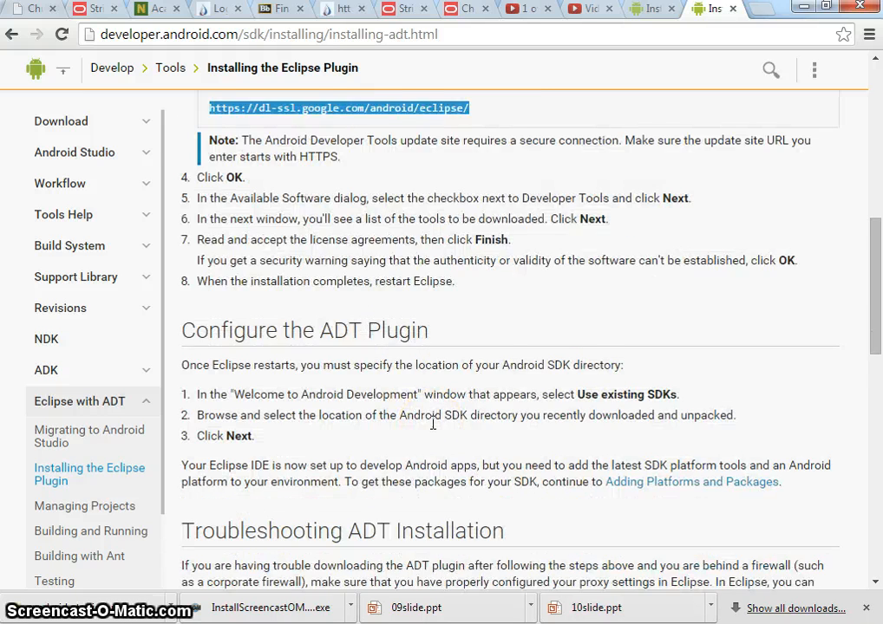
scroll(432, 423, down, 2)
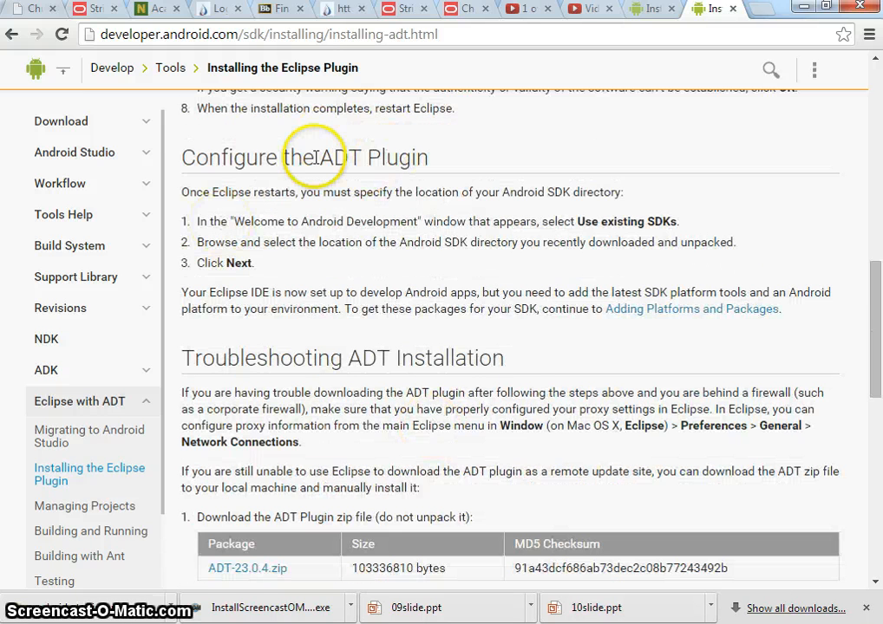
scroll(419, 295, down, 2)
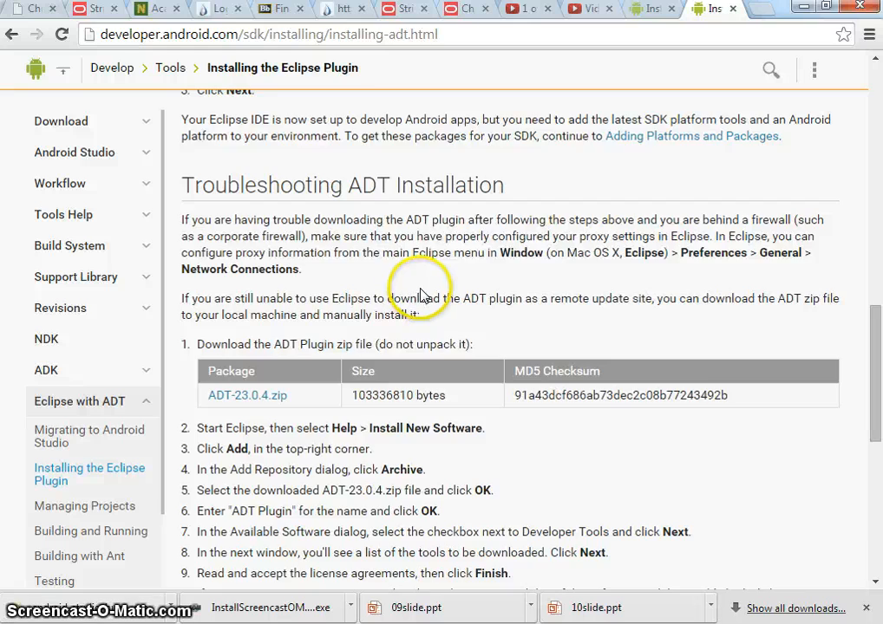
scroll(421, 295, down, 6)
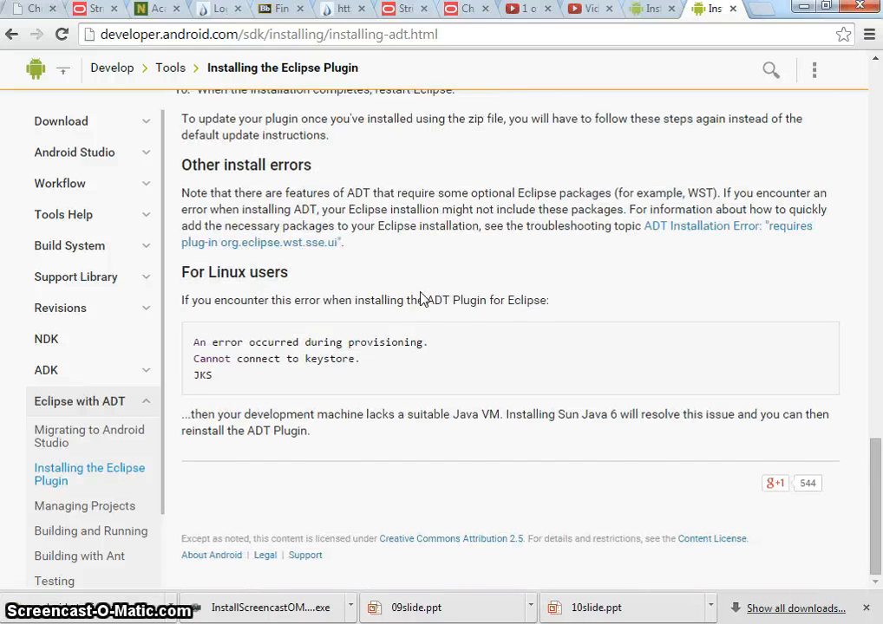
scroll(421, 292, up, 8)
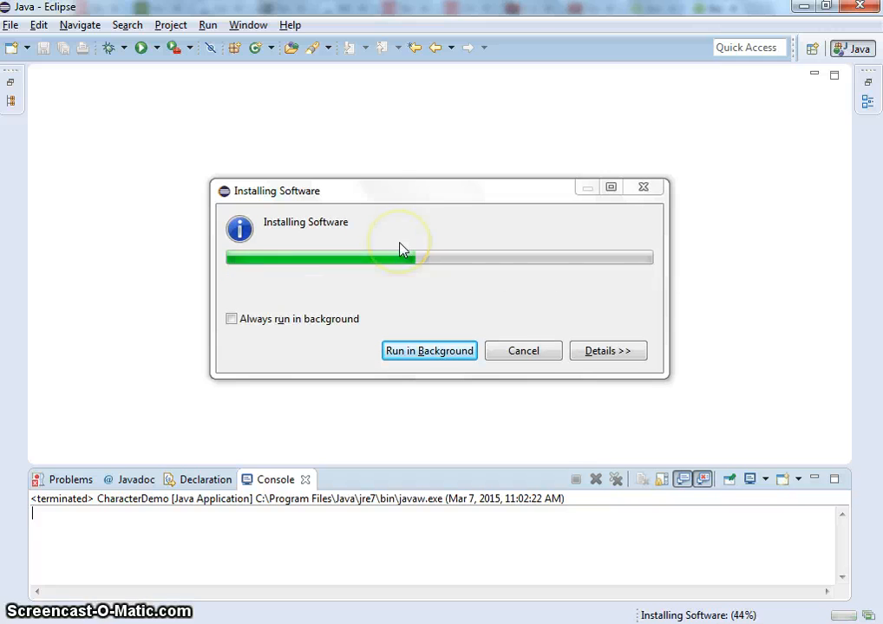
- Install a new SDK with the latest Android APIs, agree to send usage statistics to Google, and accept the Android SDK License
click(355, 334)
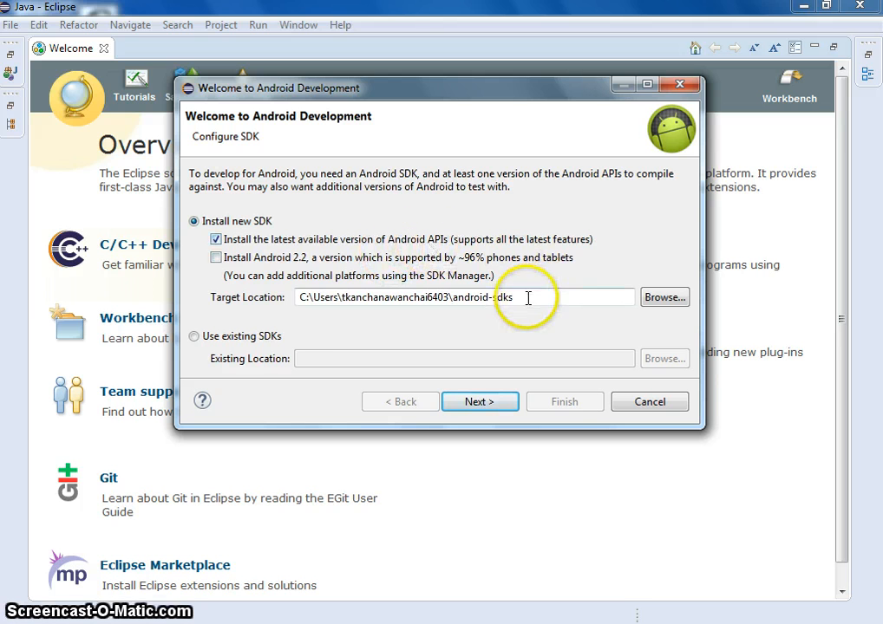
click(501, 405)
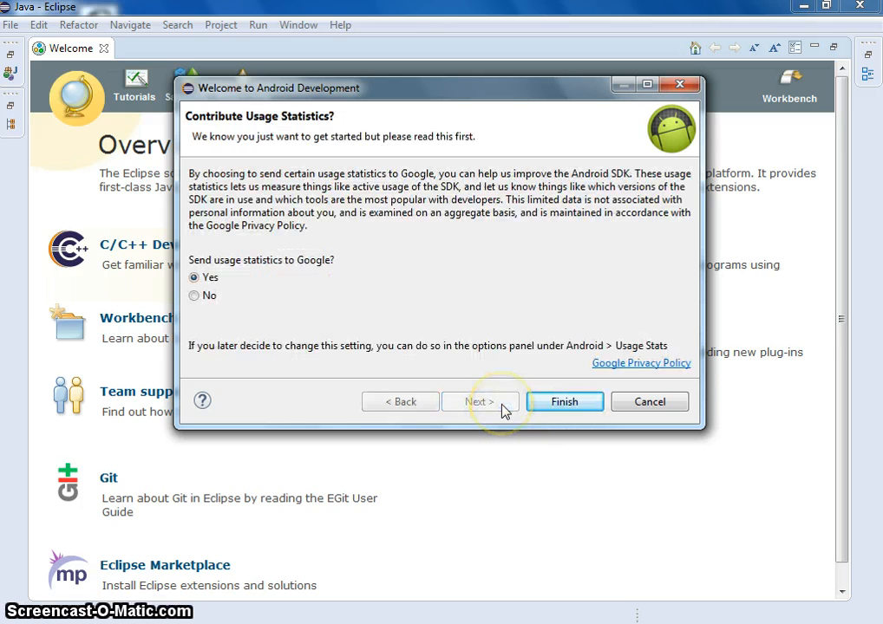
click(559, 403)
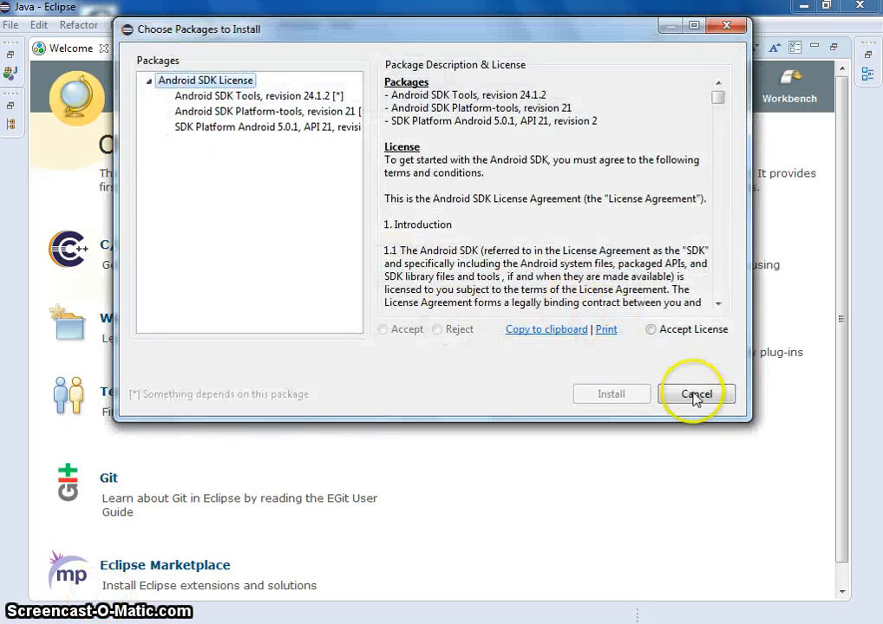
click(659, 332)
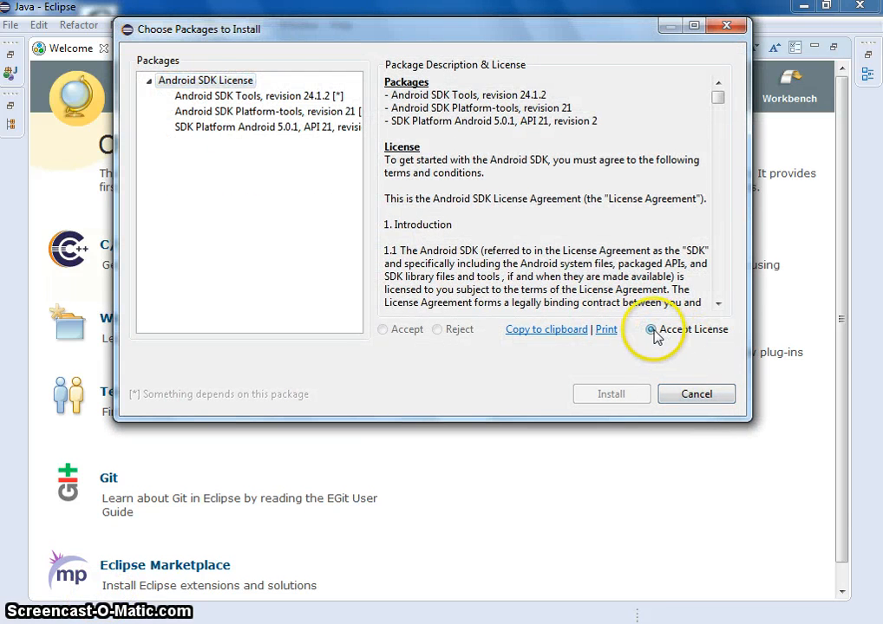
click(612, 394)
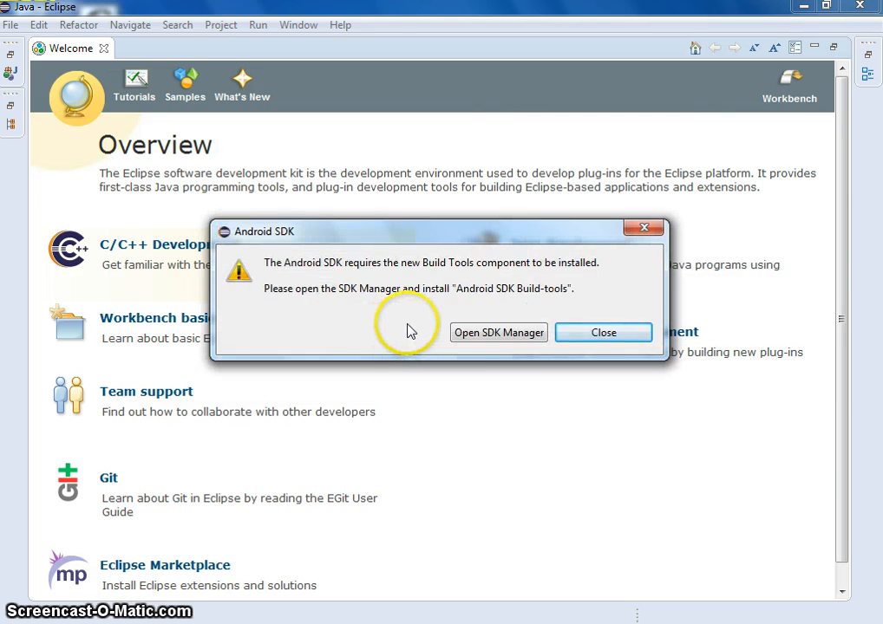
- Open the SDK Manager and add Documentation for Android SDK under Android 5.0.1 (API 21) to the preselected packages
click(517, 338)
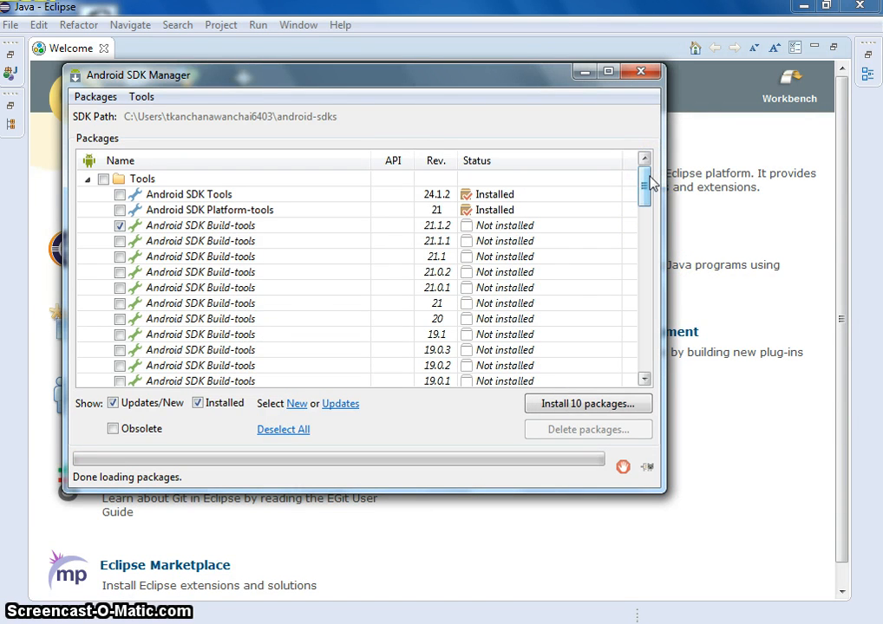
drag(646, 184, 676, 182)
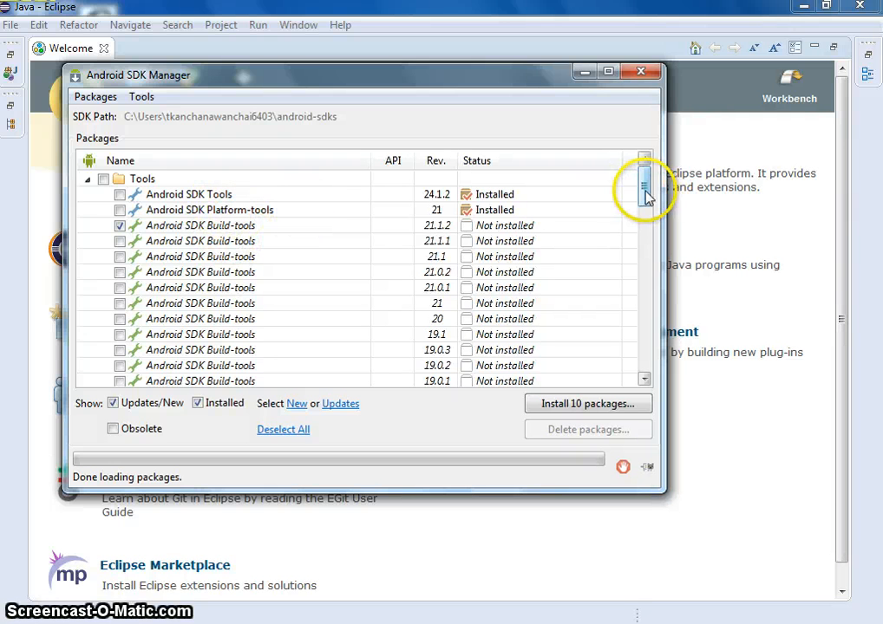
drag(645, 197, 648, 215)
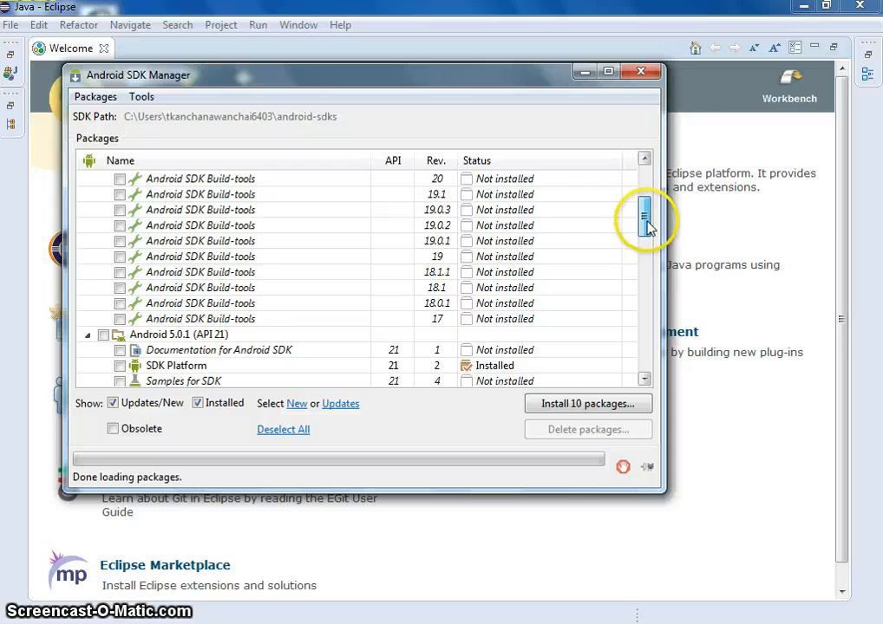
drag(647, 227, 664, 198)
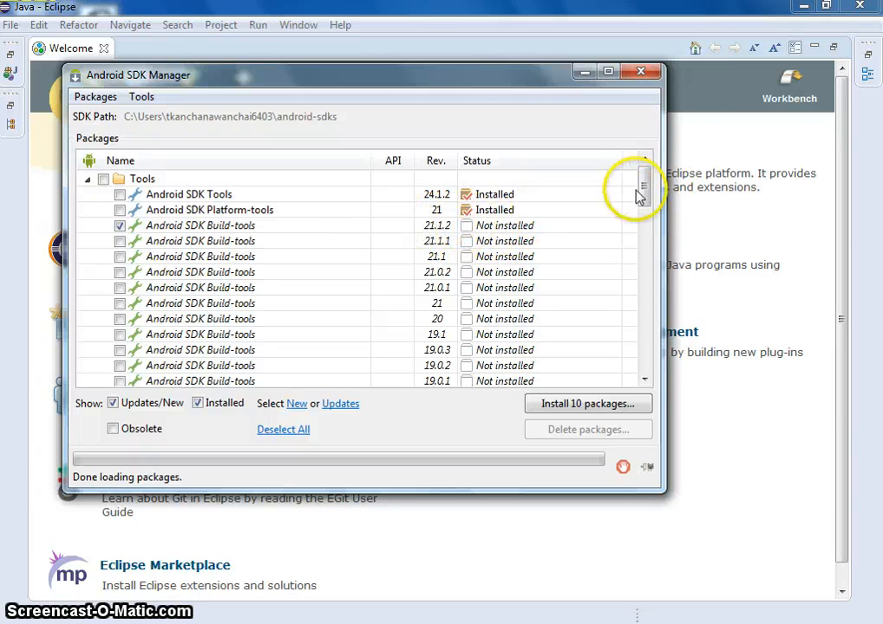
drag(643, 204, 642, 238)
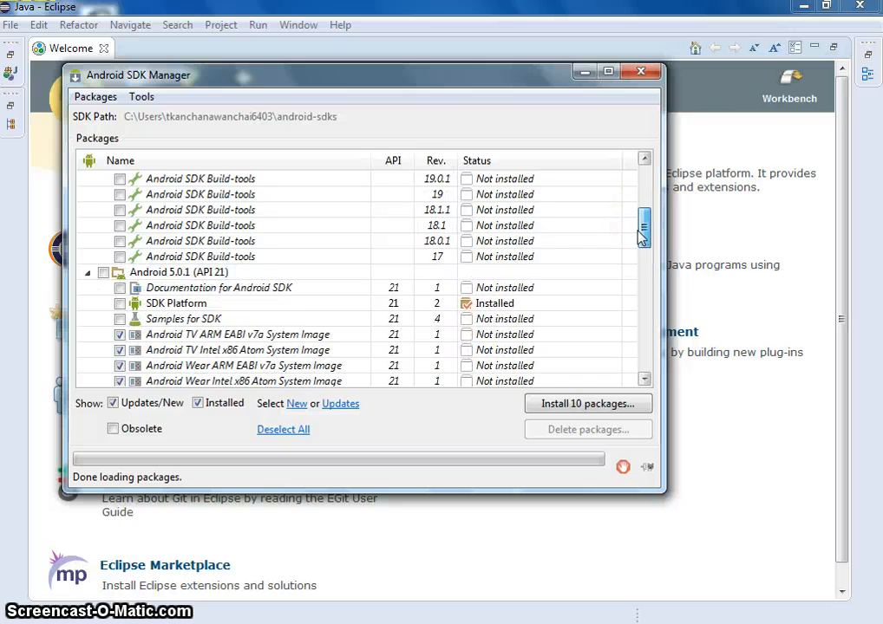
drag(642, 240, 644, 243)
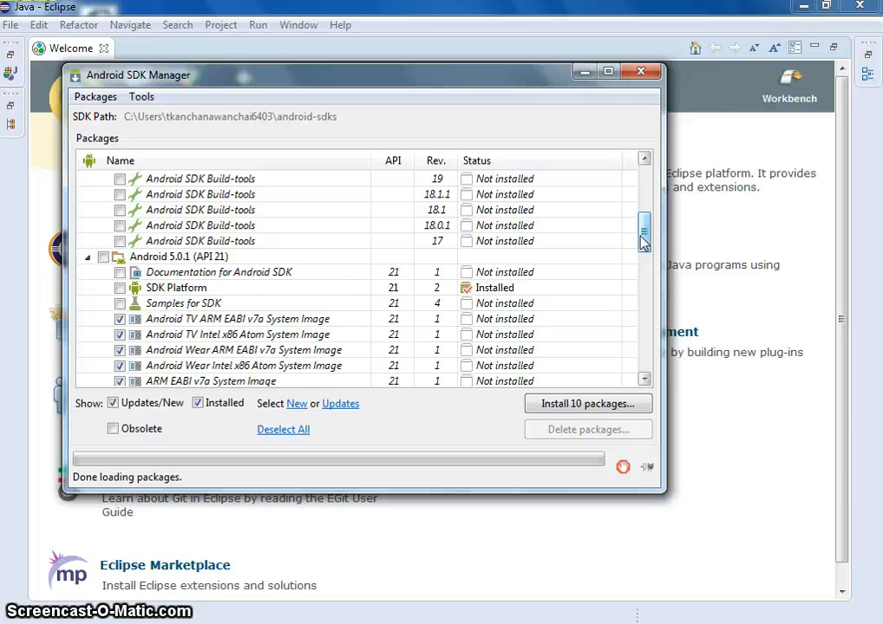
click(121, 273)
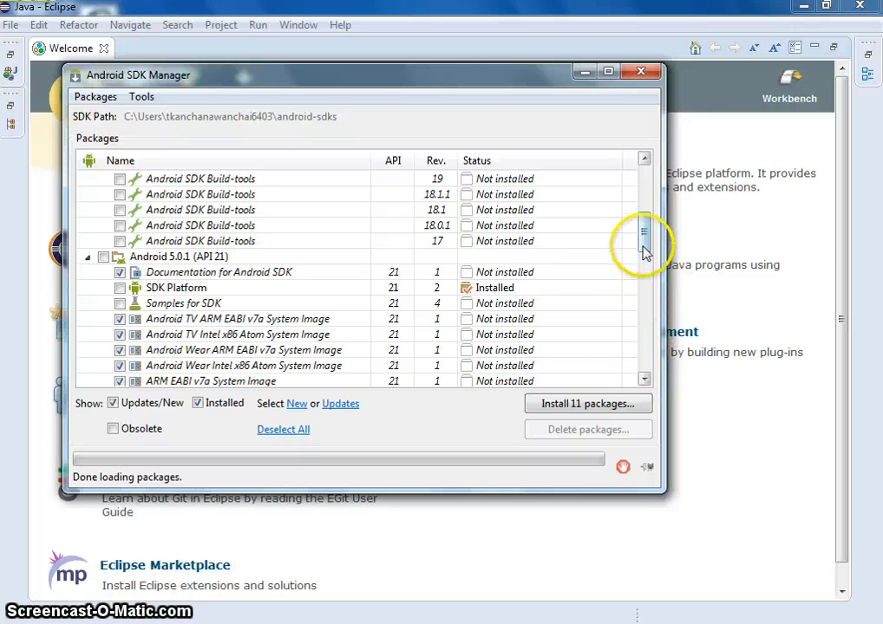
- Review the remaining packages, accept the Android SDK License and start installing the 11 selected packages
drag(644, 251, 657, 286)
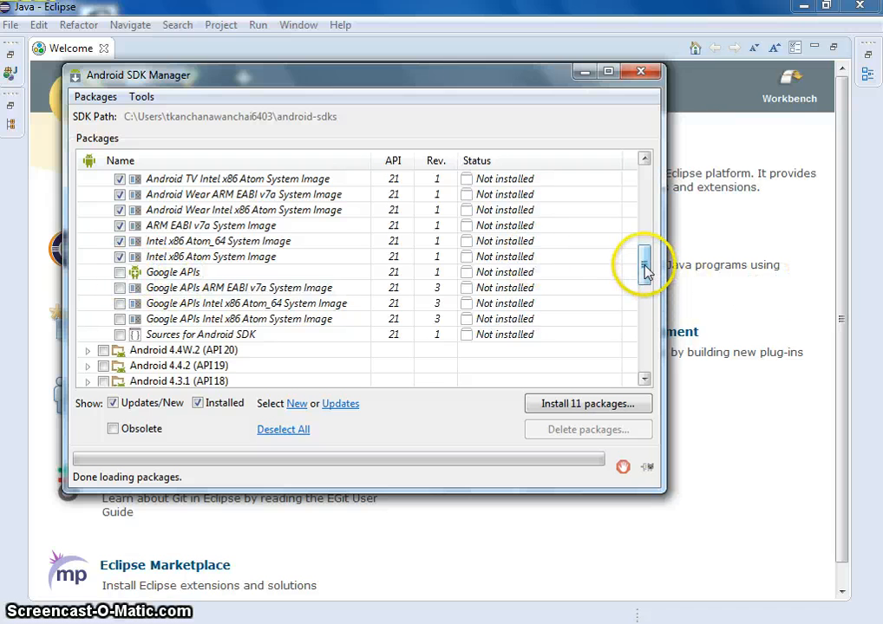
drag(644, 261, 683, 302)
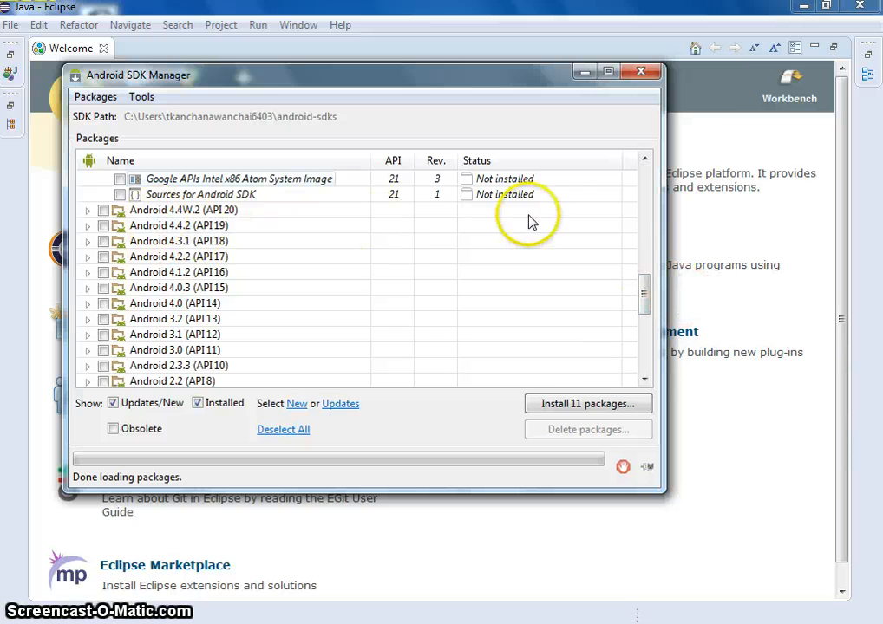
click(580, 409)
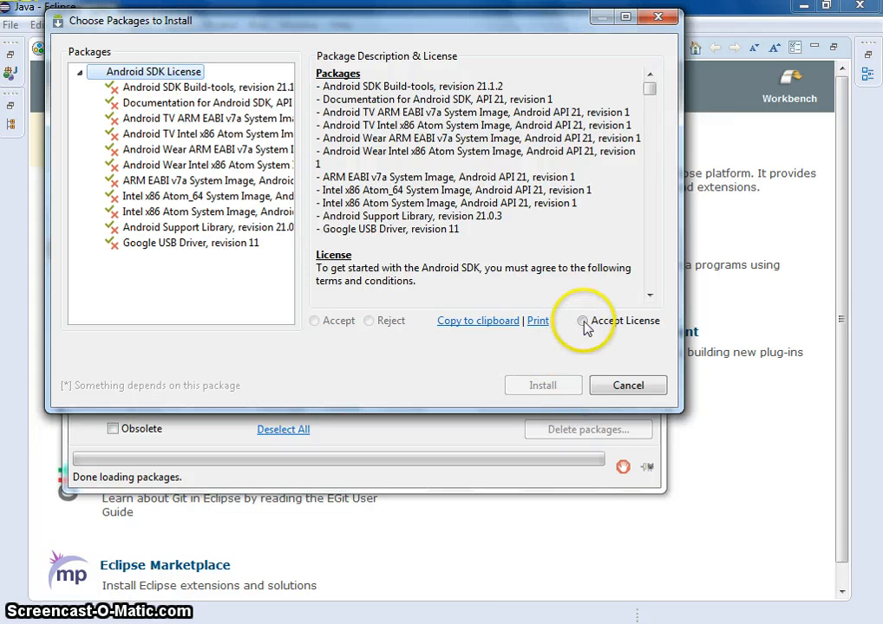
click(582, 321)
click(573, 385)
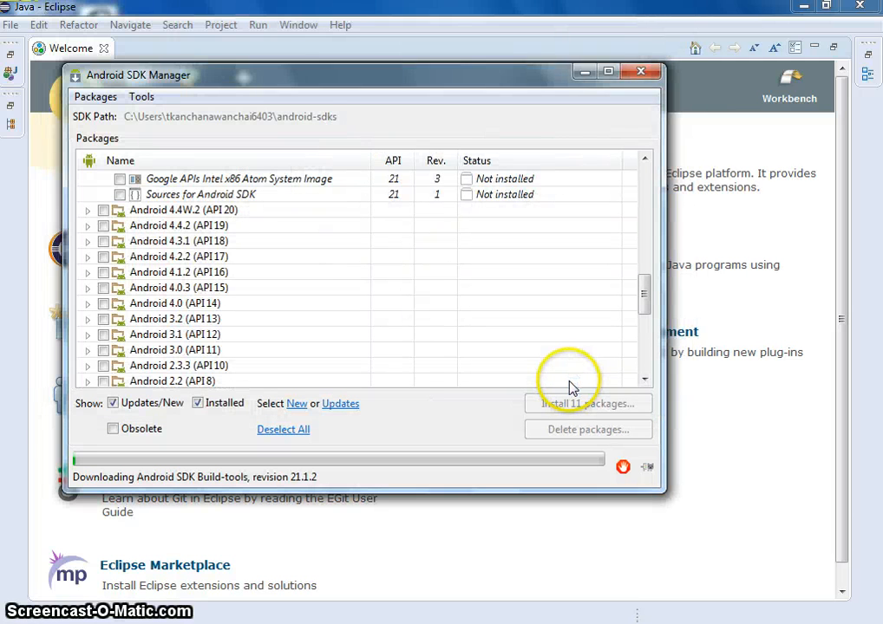